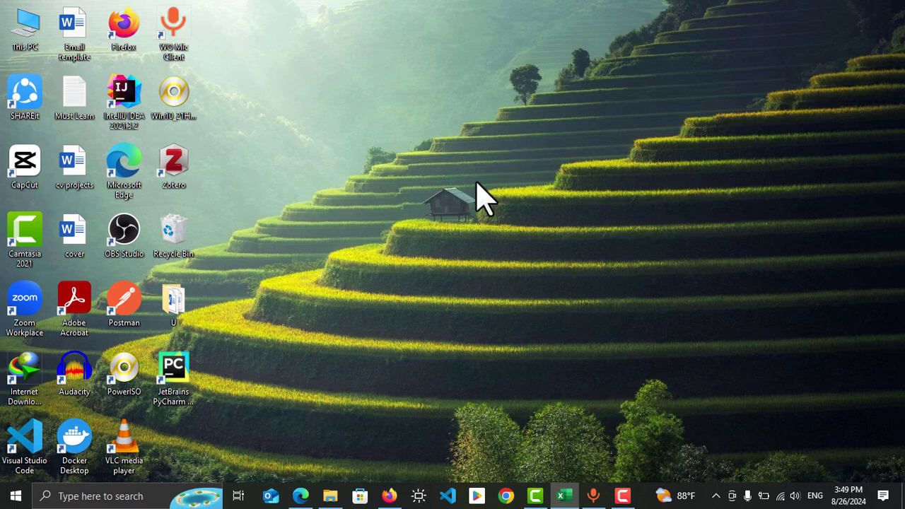
Step: Launch Google Chrome with the Person 2 profile
{"action": "left_click", "coordinate": [126, 494]}
{"action": "type", "text": "ch"}
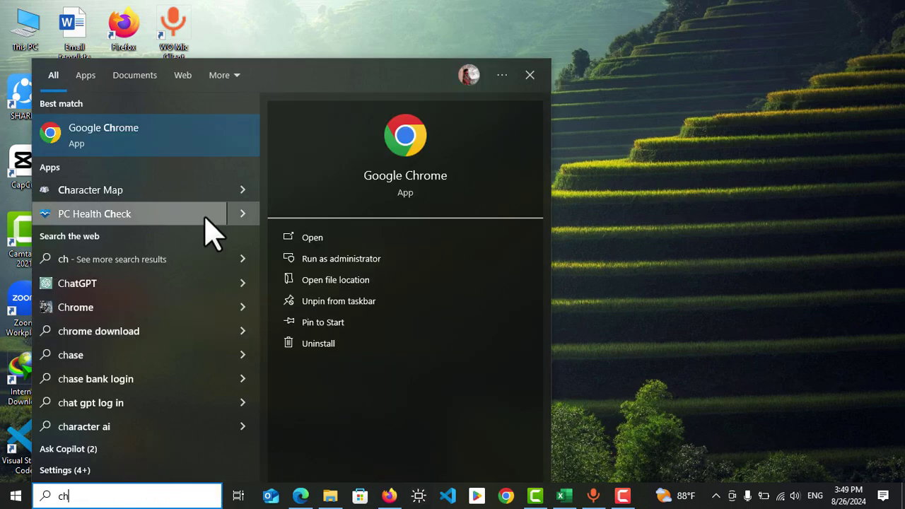
{"action": "left_click", "coordinate": [177, 142]}
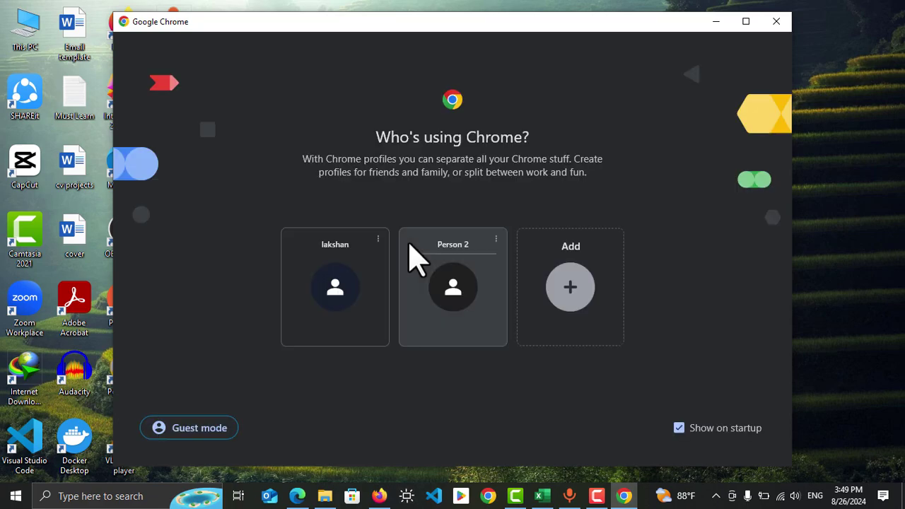
{"action": "left_click", "coordinate": [411, 243]}
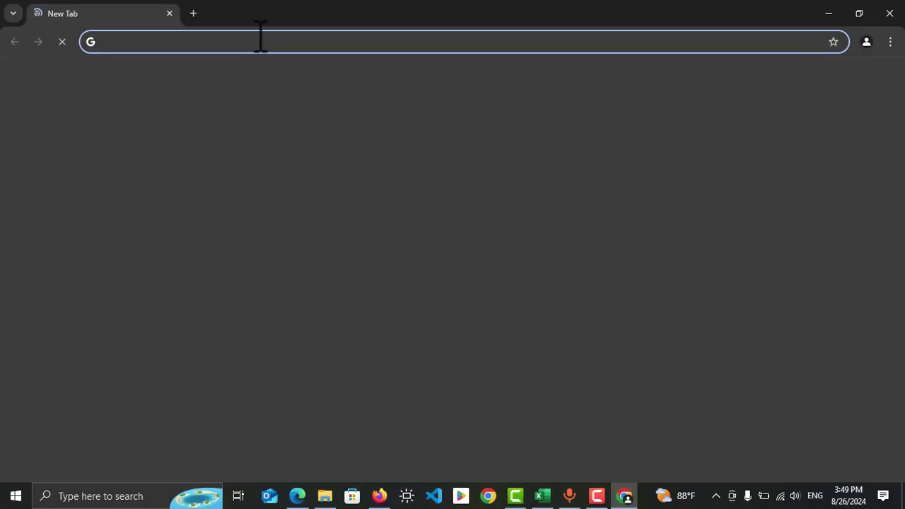
Step: Search the web for "windows 10 iso file download" and view the installation media section of Microsoft's Windows 10 download page
{"action": "left_click", "coordinate": [256, 35]}
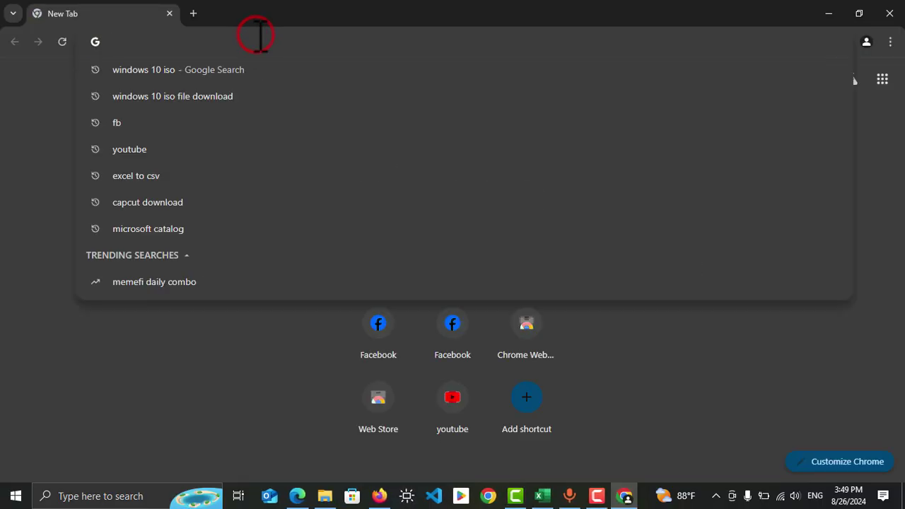
{"action": "type", "text": "win"}
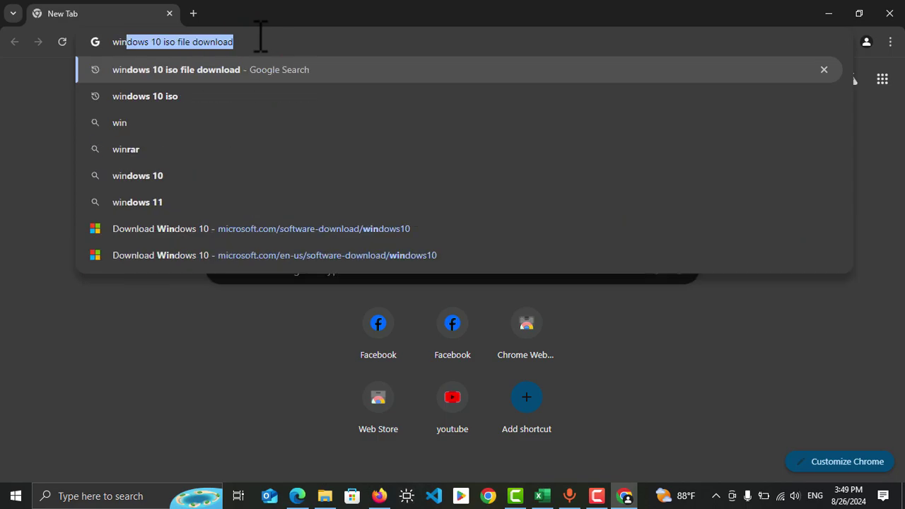
{"action": "key", "text": "End"}
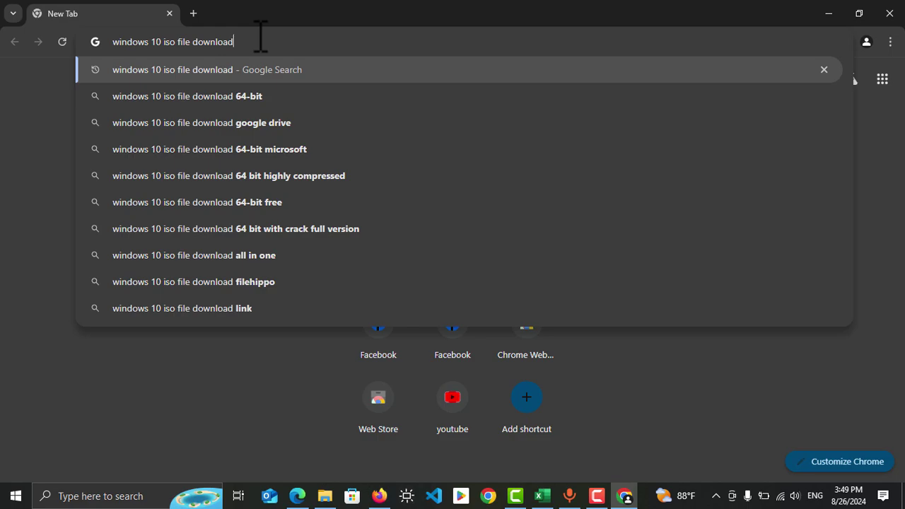
{"action": "key", "text": "Return"}
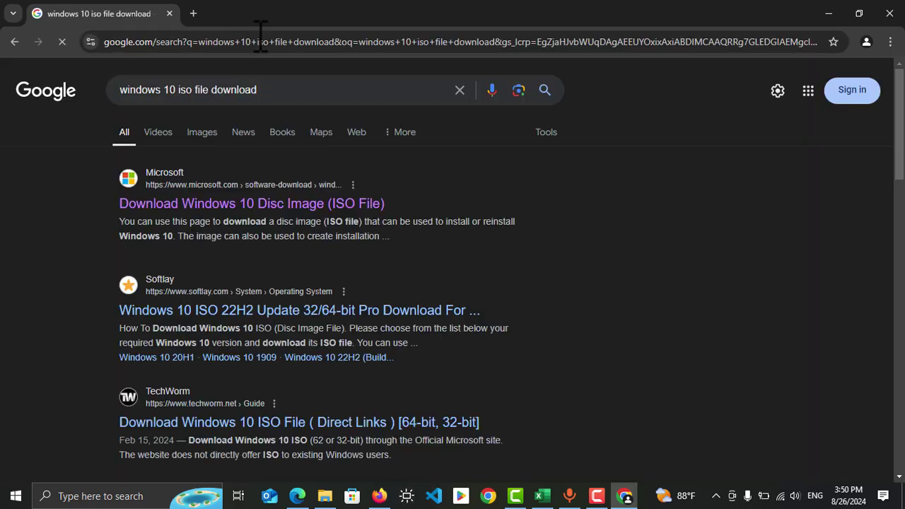
{"action": "left_click", "coordinate": [162, 203]}
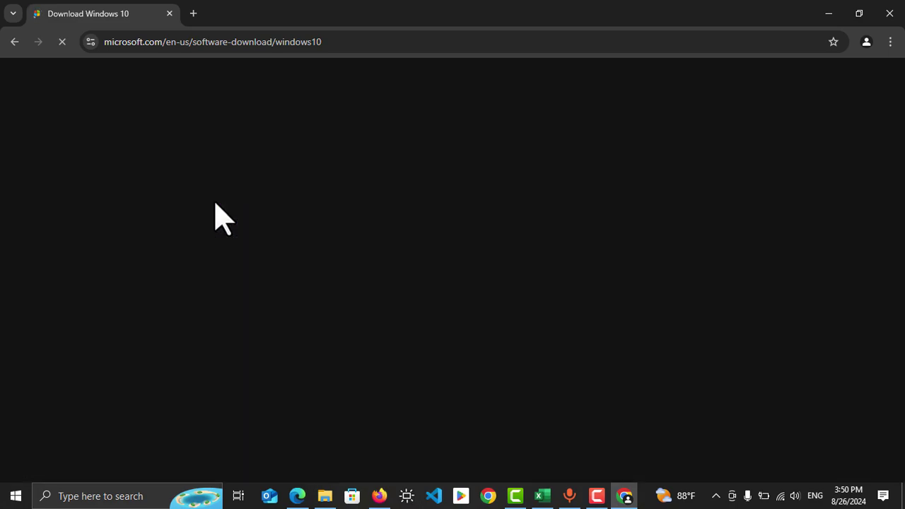
{"action": "scroll", "coordinate": [219, 216], "scroll_direction": "down", "scroll_amount": 5}
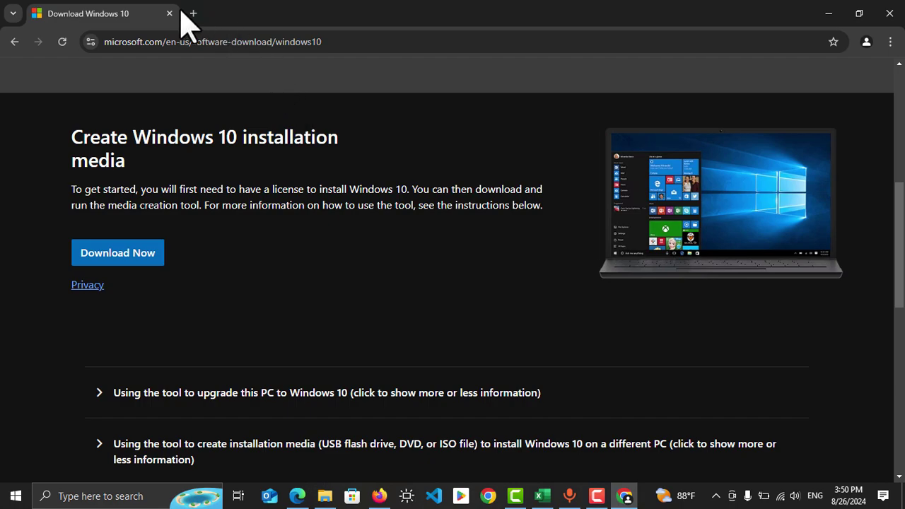
Step: Return to the search results, search for "poweriso" instead, and open the official PowerISO website
{"action": "left_click", "coordinate": [12, 42]}
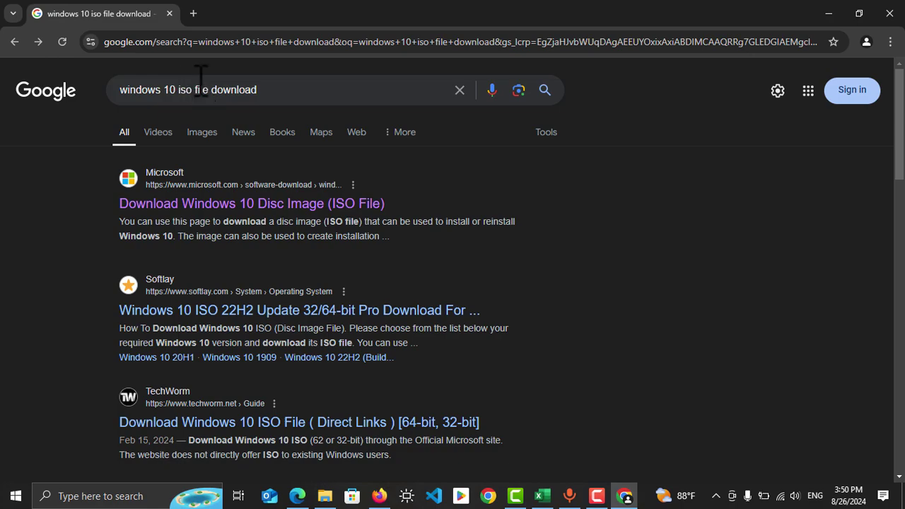
{"action": "left_click", "coordinate": [195, 80]}
{"action": "triple_click", "coordinate": [194, 79]}
{"action": "type", "text": "powe"}
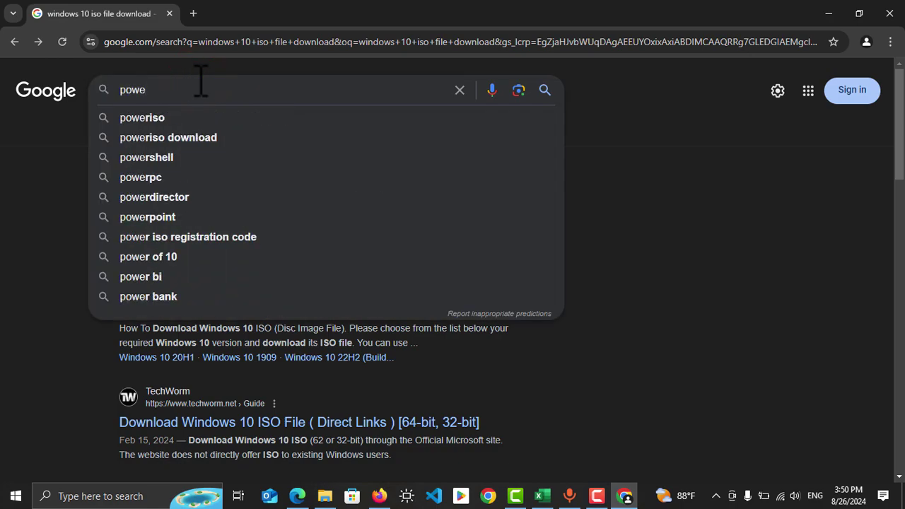
{"action": "left_click", "coordinate": [159, 122]}
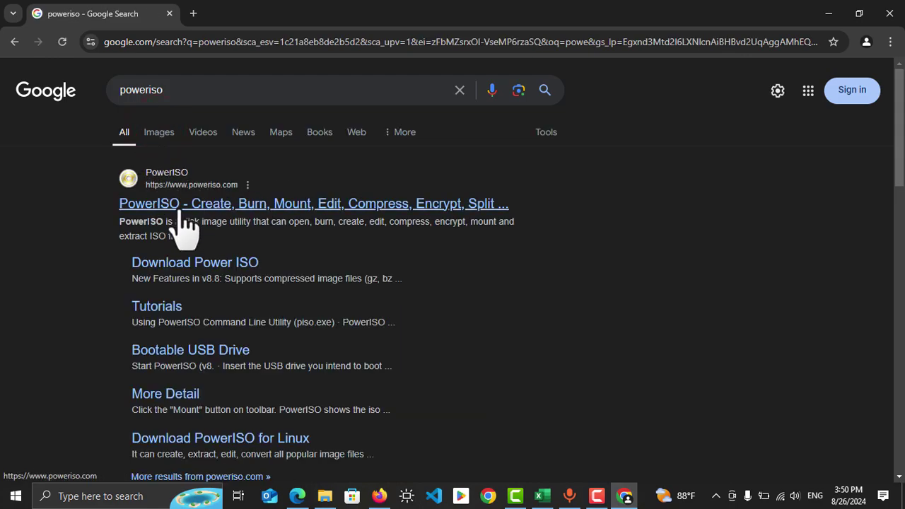
{"action": "left_click", "coordinate": [228, 205]}
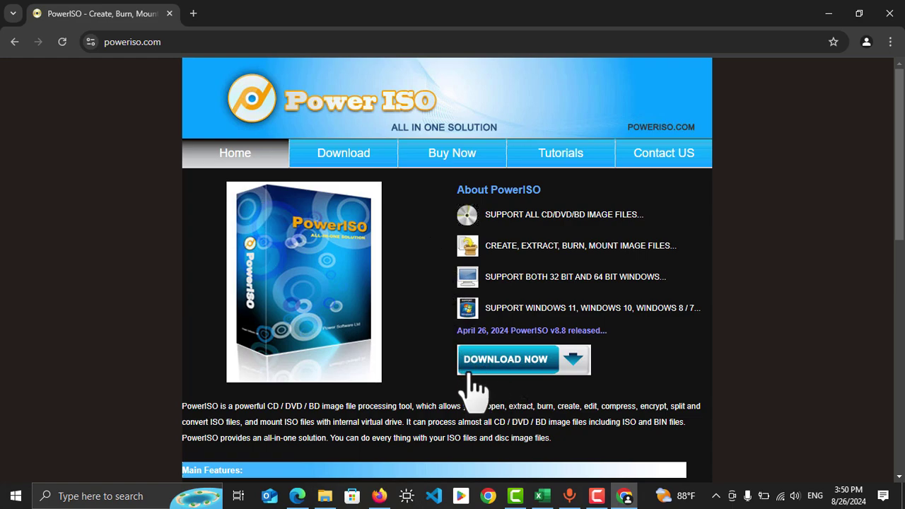
Step: Look through the main features on the PowerISO home page and close the browser
{"action": "scroll", "coordinate": [498, 361], "scroll_direction": "down", "scroll_amount": 7}
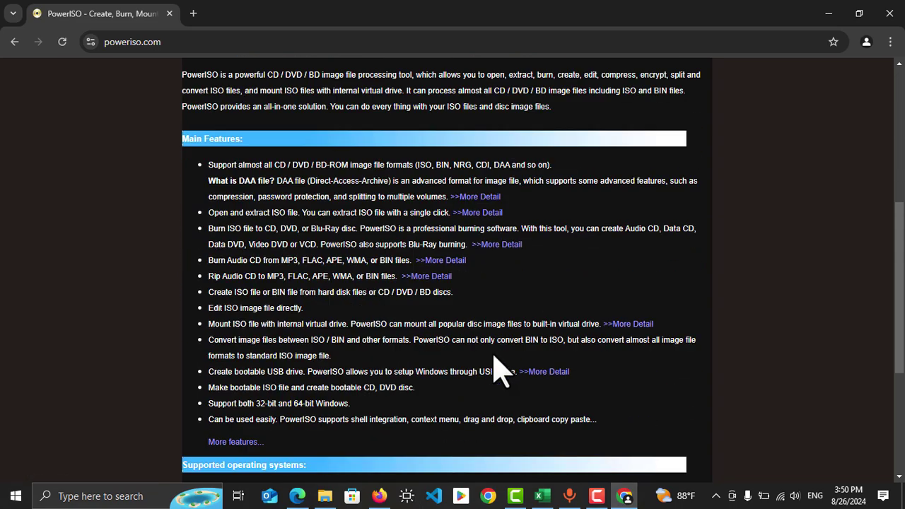
{"action": "scroll", "coordinate": [498, 363], "scroll_direction": "up", "scroll_amount": 7}
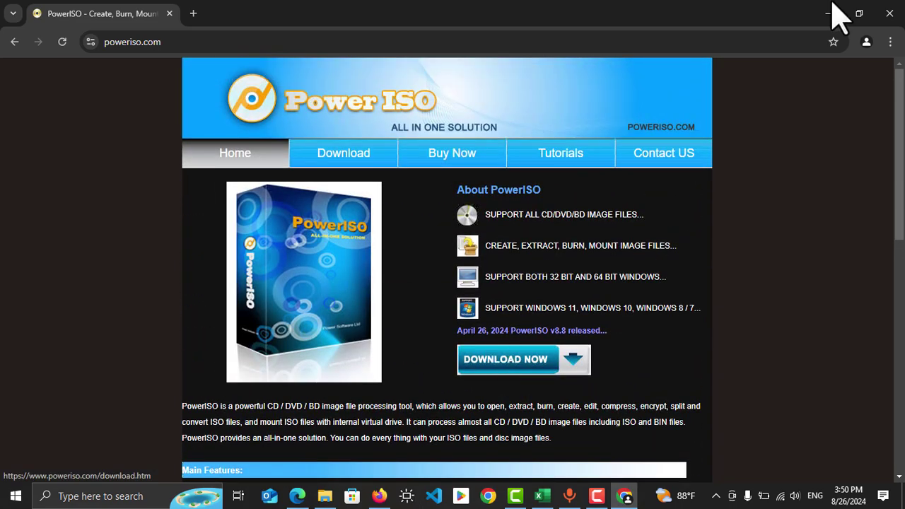
{"action": "left_click", "coordinate": [883, 13]}
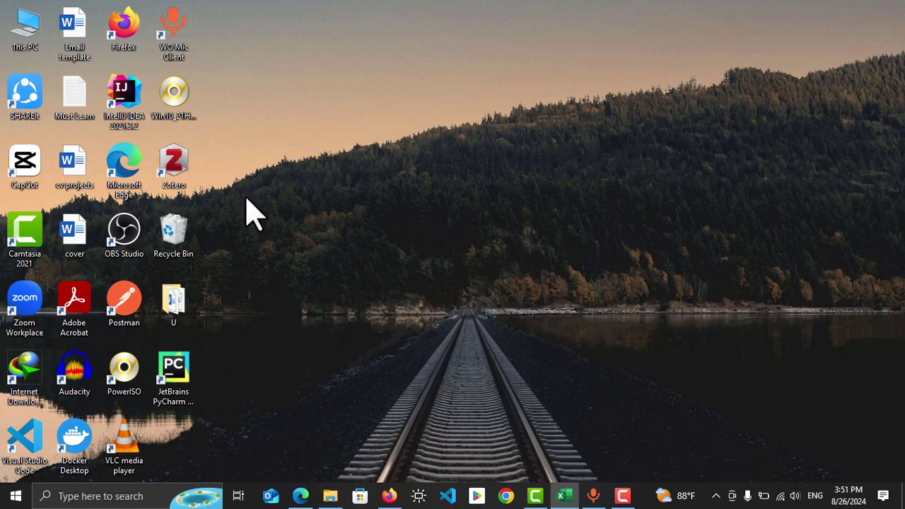
{"action": "left_click", "coordinate": [174, 96]}
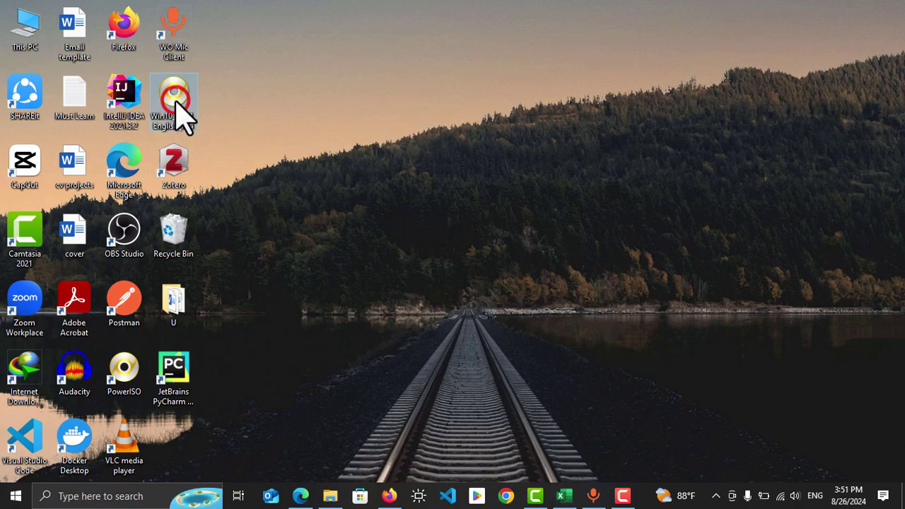
{"action": "left_click", "coordinate": [294, 91]}
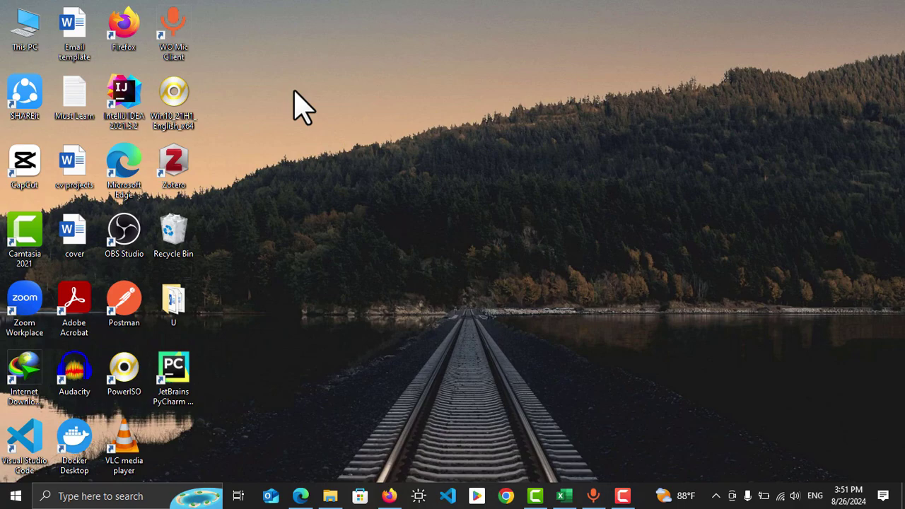
Step: Check the contents of the WIN 10 NEW (G:) USB drive and close the file window
{"action": "left_click", "coordinate": [9, 15]}
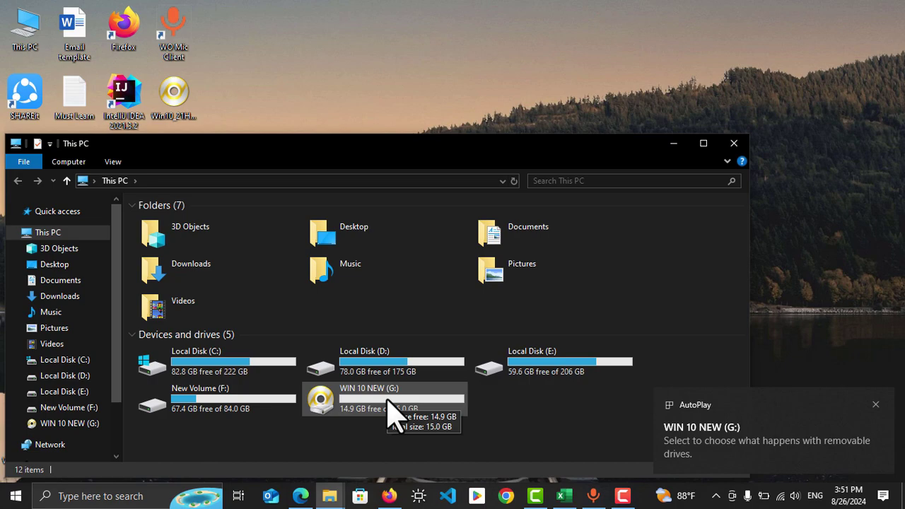
{"action": "double_click", "coordinate": [388, 401]}
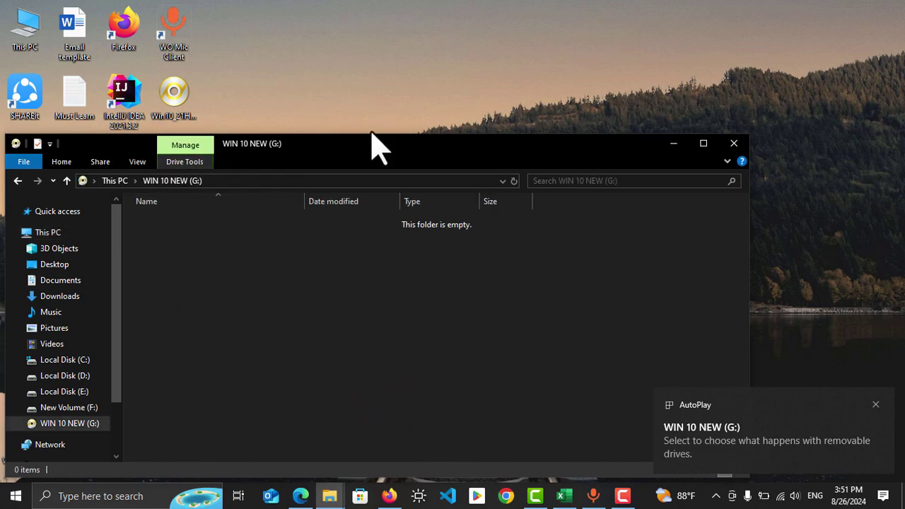
{"action": "left_click_drag", "start_coordinate": [361, 145], "coordinate": [461, 70]}
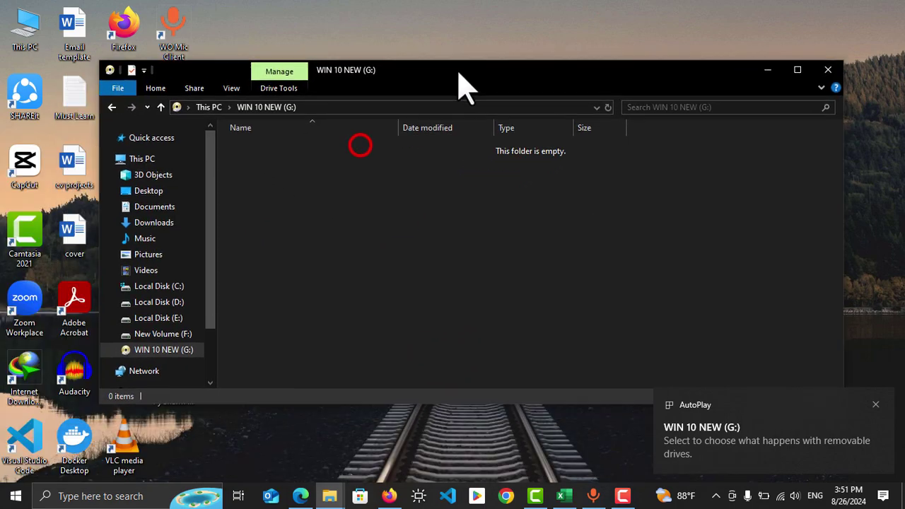
{"action": "left_click", "coordinate": [166, 105]}
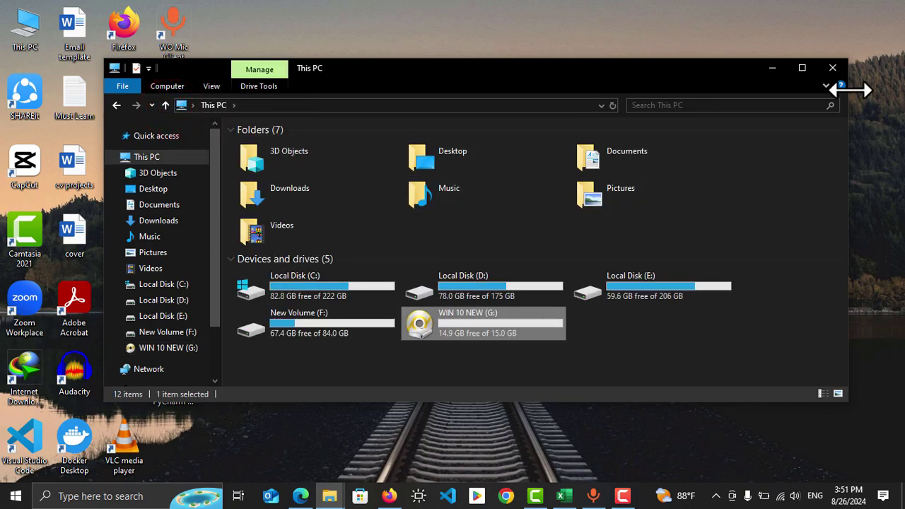
{"action": "left_click", "coordinate": [832, 67]}
{"action": "left_click", "coordinate": [493, 132]}
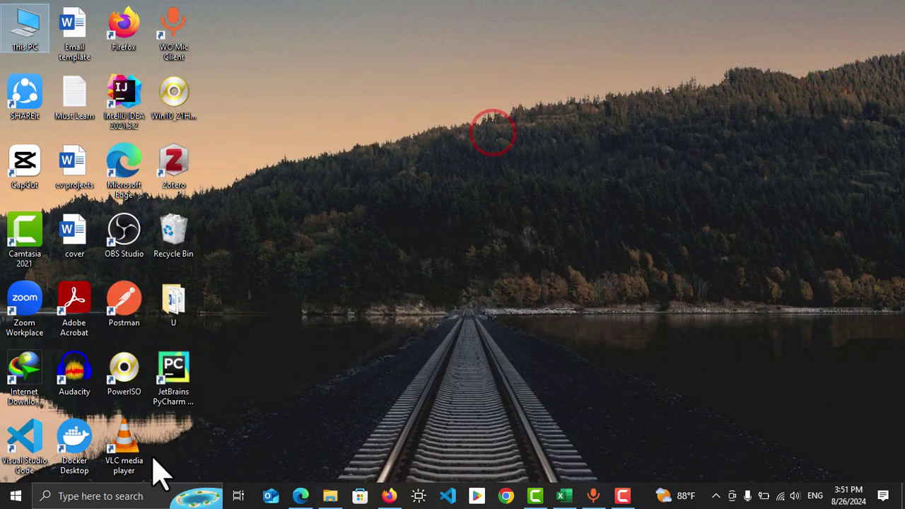
Step: Find and launch PowerISO from the Windows search and continue with its trial version
{"action": "left_click", "coordinate": [124, 495]}
{"action": "type", "text": "p"}
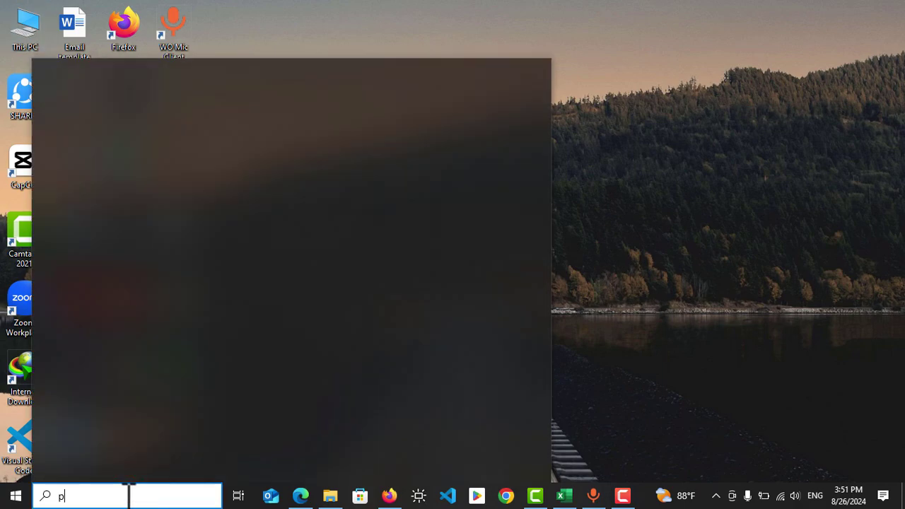
{"action": "type", "text": "ower"}
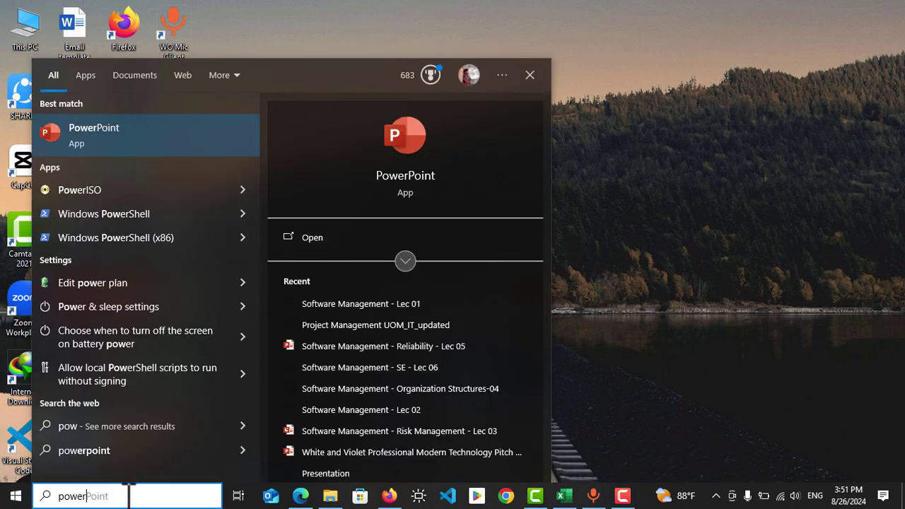
{"action": "type", "text": " i"}
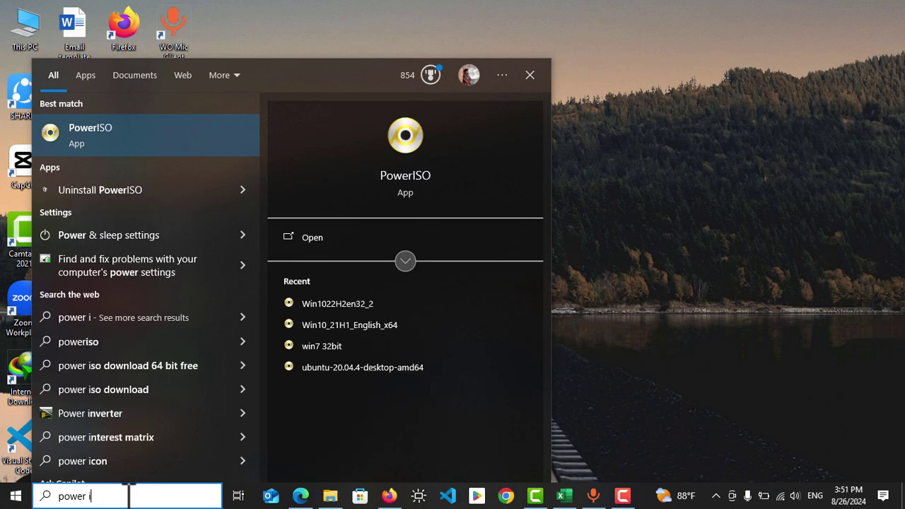
{"action": "left_click", "coordinate": [102, 130]}
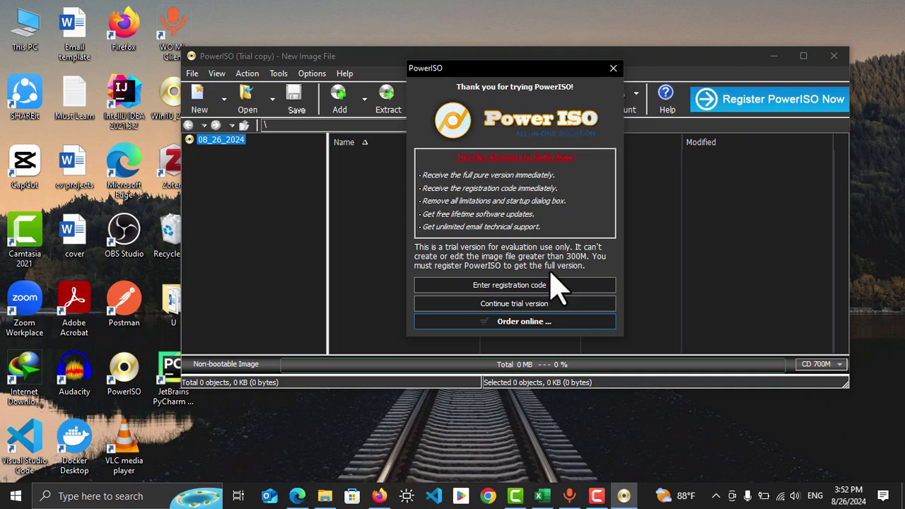
{"action": "left_click", "coordinate": [523, 306]}
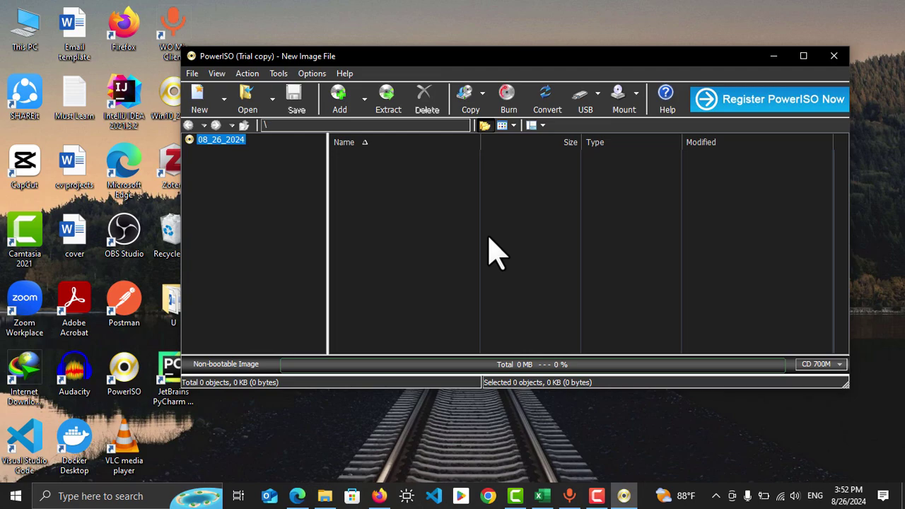
Step: Start the Create bootable USB drive tool, allowing PowerISO to run as administrator and continuing with the trial version
{"action": "left_click", "coordinate": [278, 74]}
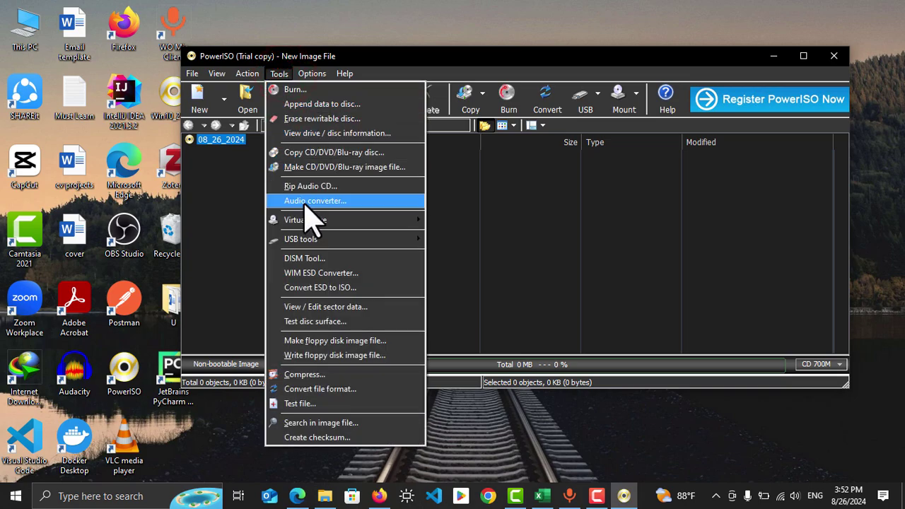
{"action": "mouse_move", "coordinate": [339, 239]}
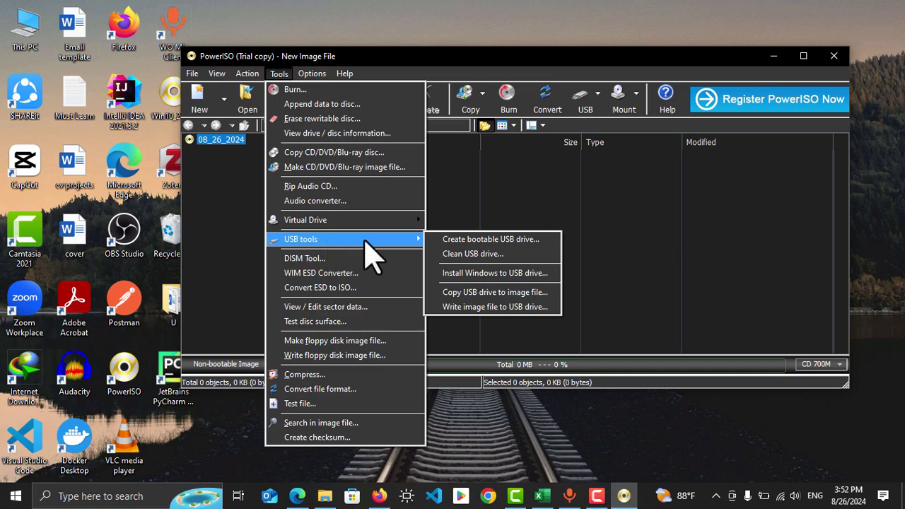
{"action": "left_click", "coordinate": [478, 240]}
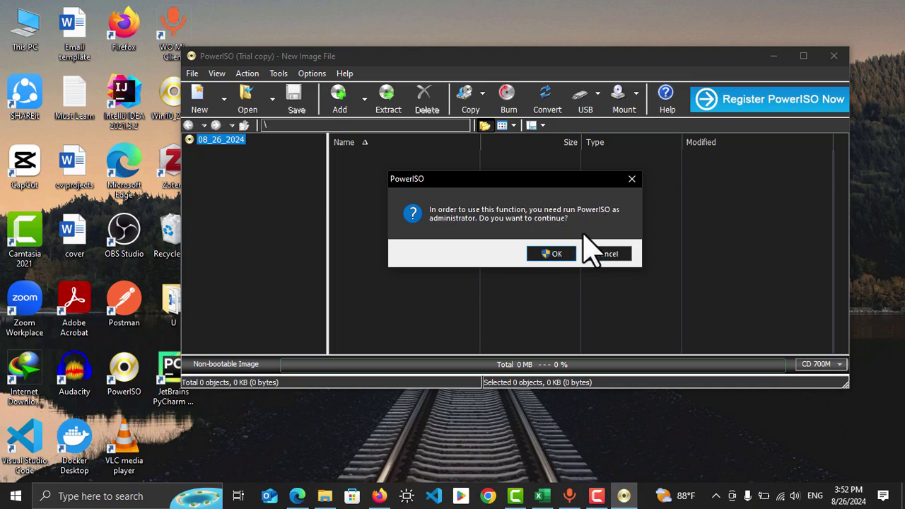
{"action": "left_click", "coordinate": [557, 257]}
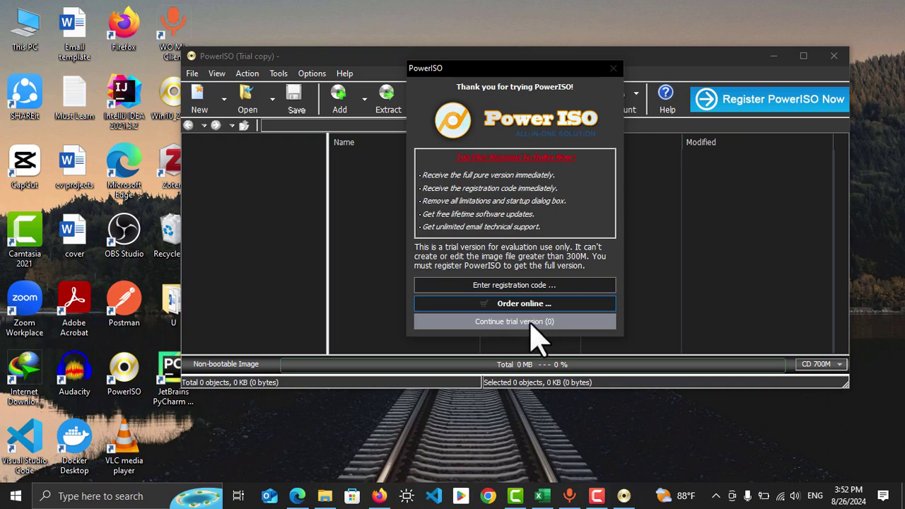
{"action": "left_click", "coordinate": [500, 323]}
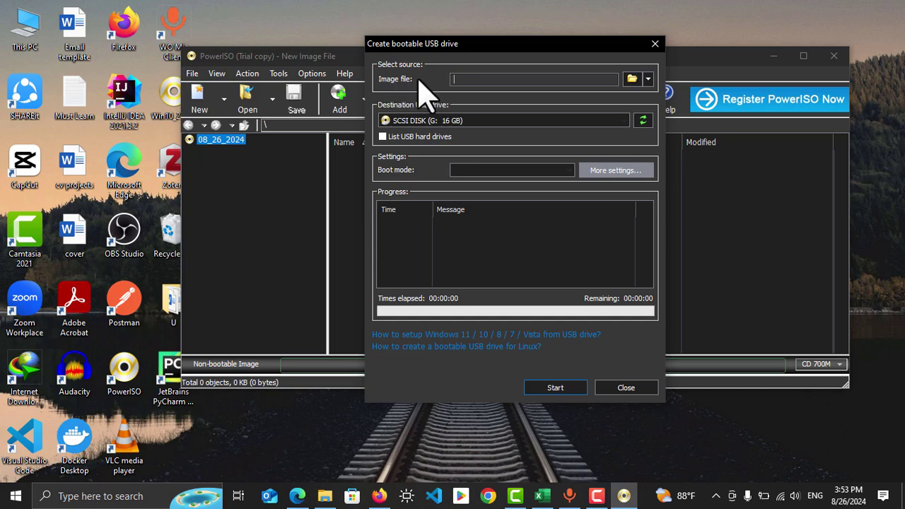
Step: Load the Win10_21H1_English_x64 image from the Desktop as the source image file for the bootable USB drive
{"action": "left_click", "coordinate": [648, 79]}
{"action": "left_click", "coordinate": [648, 80]}
{"action": "left_click", "coordinate": [646, 79]}
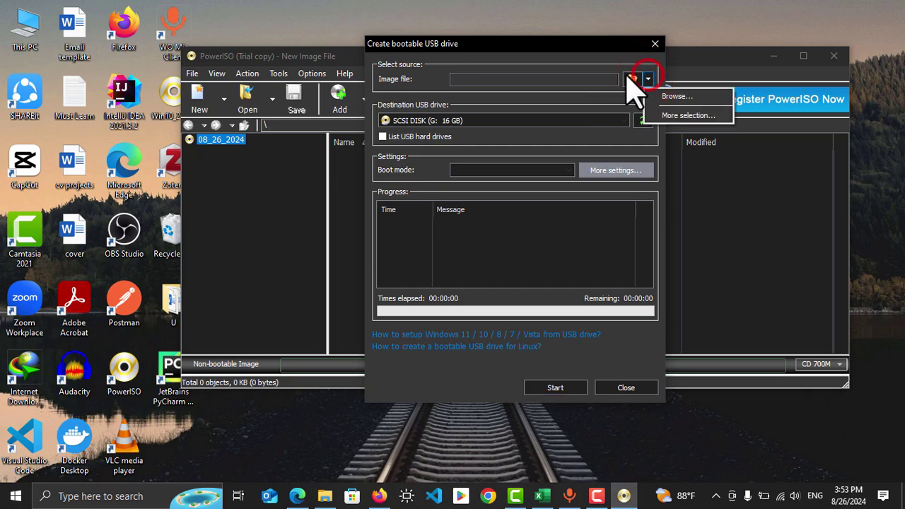
{"action": "left_click", "coordinate": [634, 78]}
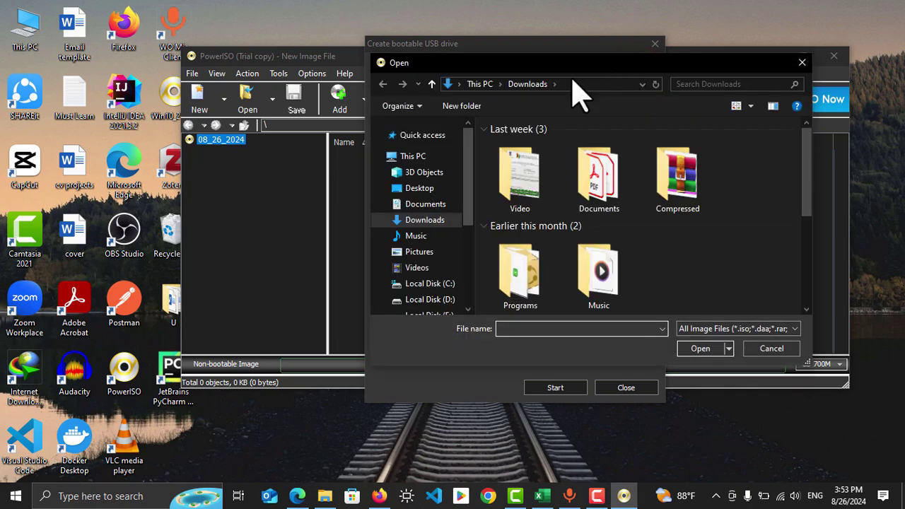
{"action": "left_click", "coordinate": [423, 191]}
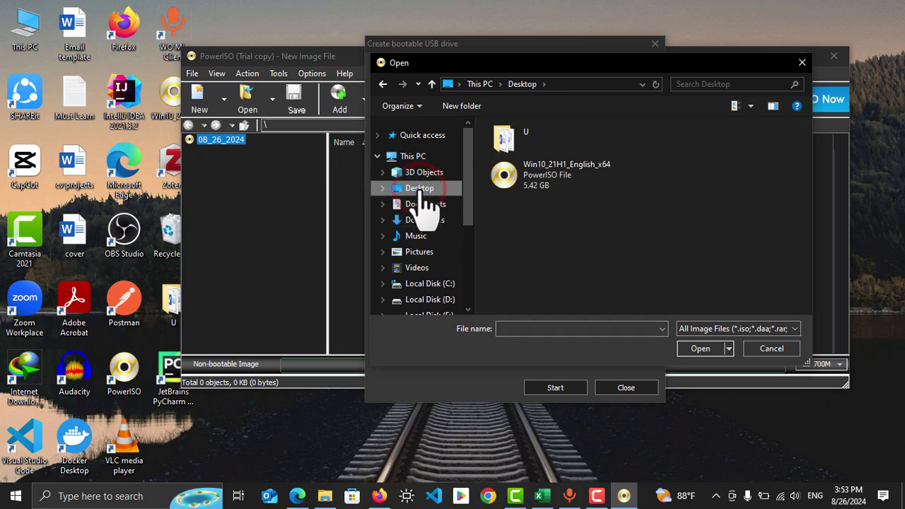
{"action": "left_click", "coordinate": [561, 170]}
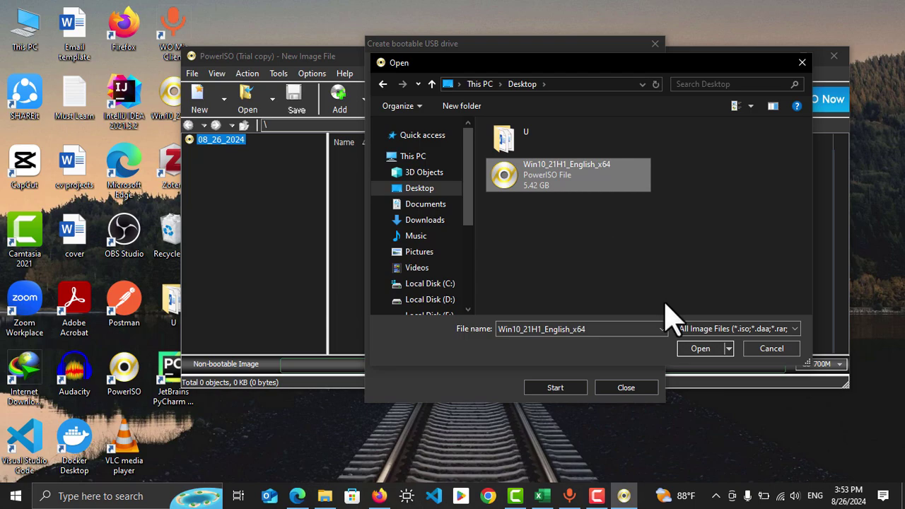
{"action": "left_click", "coordinate": [699, 348]}
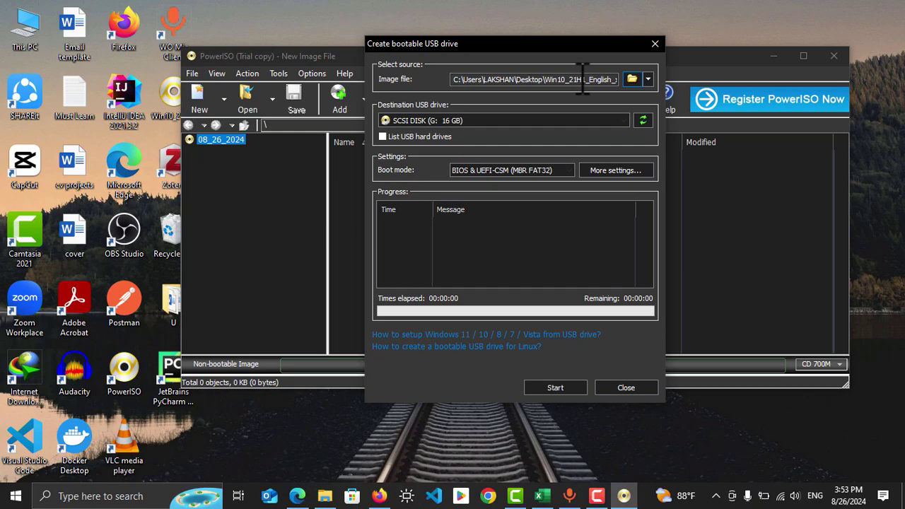
Step: Look through the boot modes available for the bootable USB drive without changing the selection
{"action": "left_click", "coordinate": [557, 170]}
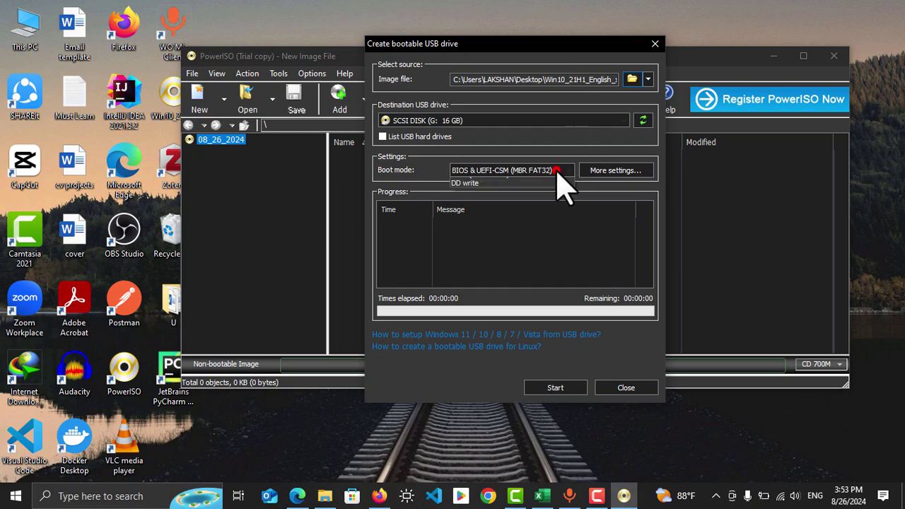
{"action": "left_click", "coordinate": [557, 170]}
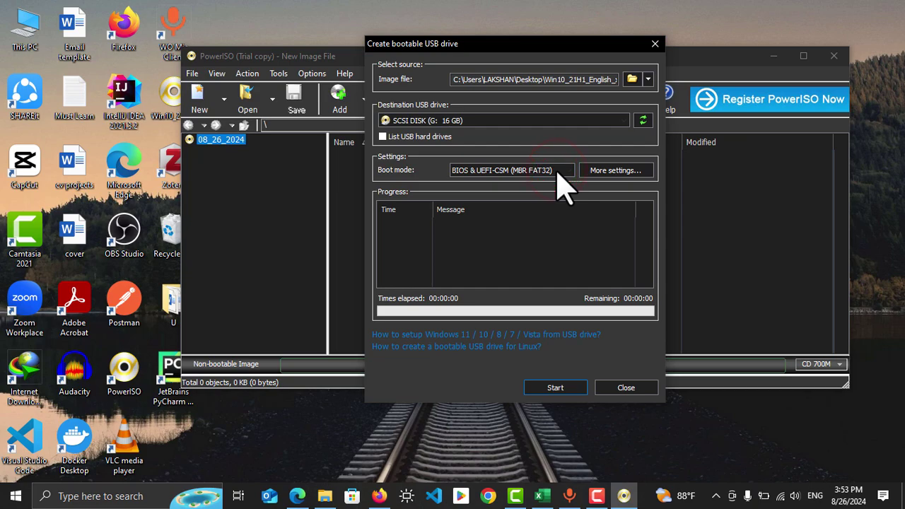
{"action": "left_click", "coordinate": [557, 170]}
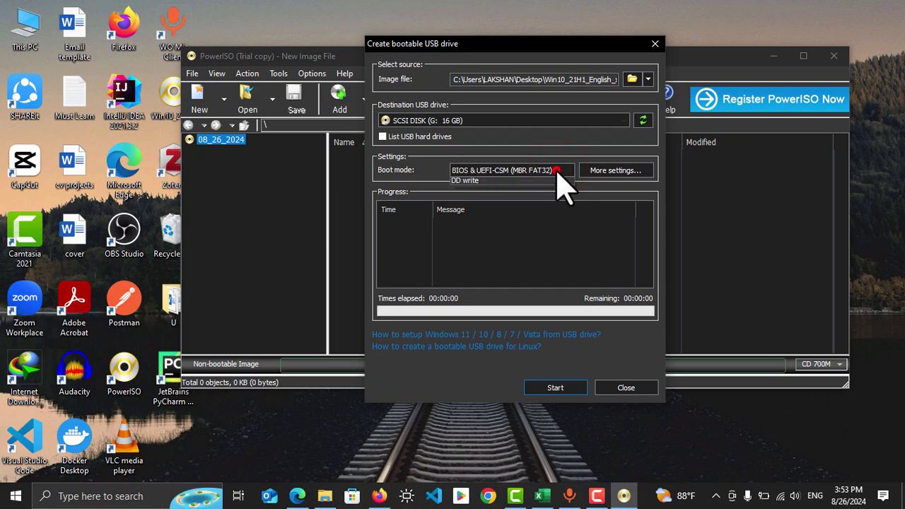
{"action": "left_click", "coordinate": [557, 170]}
{"action": "left_click", "coordinate": [557, 170]}
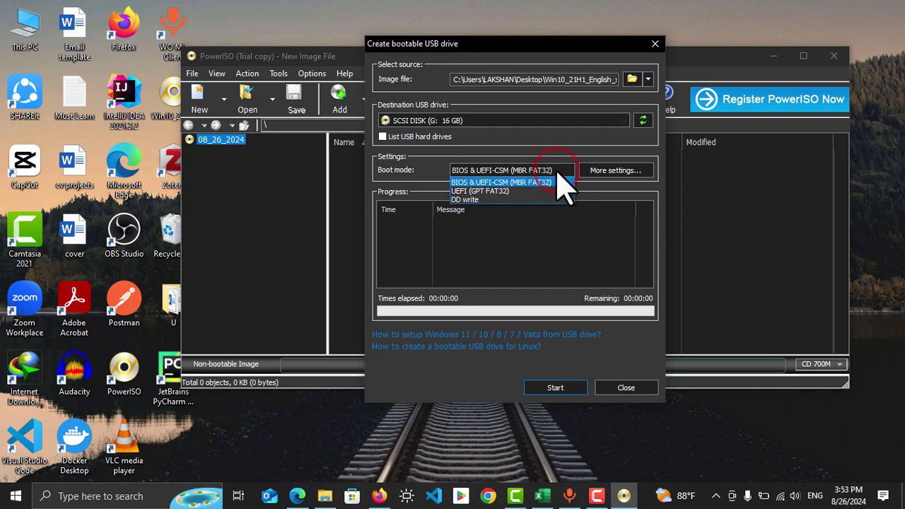
{"action": "left_click", "coordinate": [557, 170]}
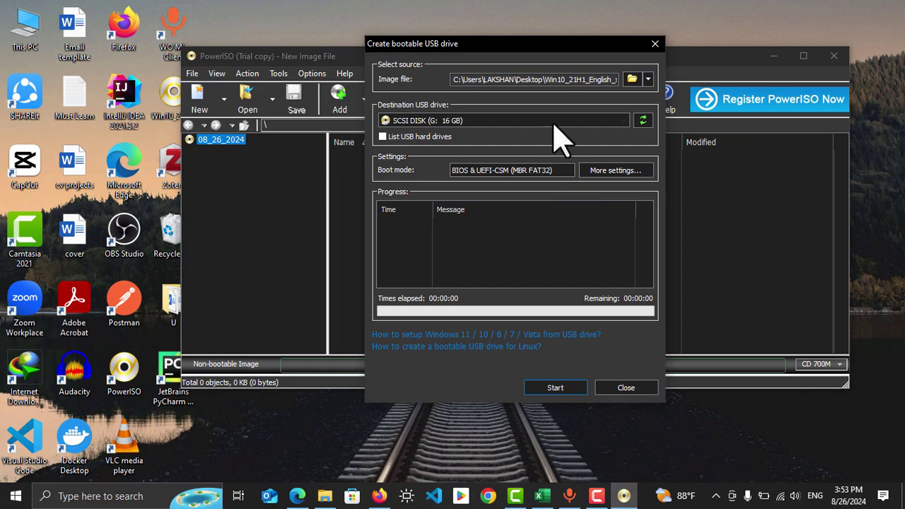
Step: Open Computer Management for This PC and look over the computer's drives in Disk Management
{"action": "right_click", "coordinate": [22, 31]}
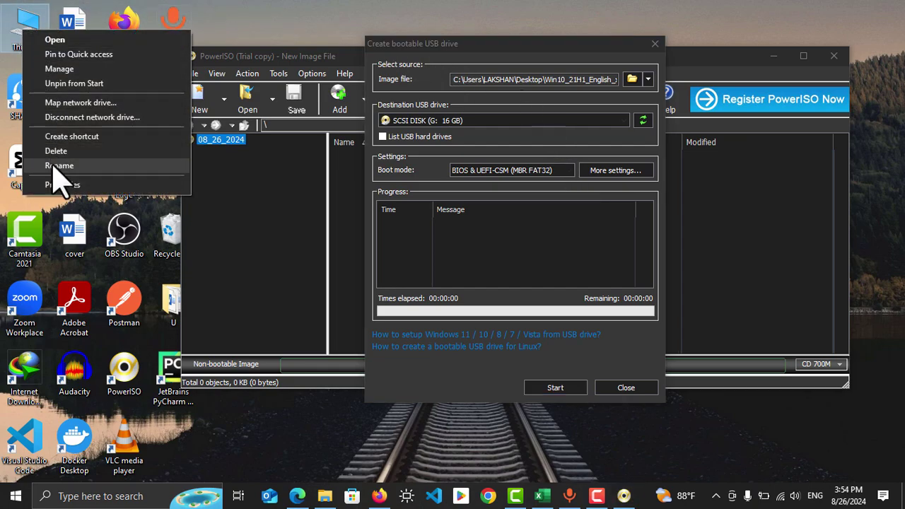
{"action": "left_click", "coordinate": [83, 66]}
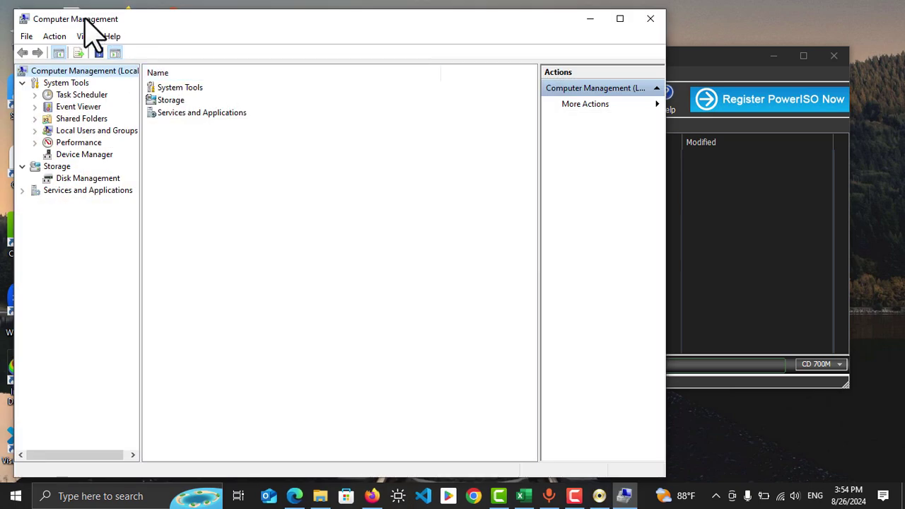
{"action": "left_click", "coordinate": [75, 178]}
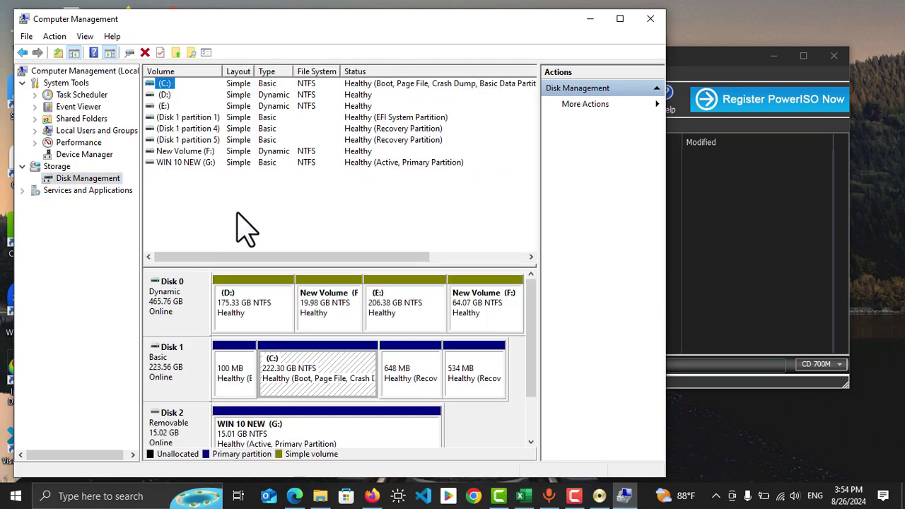
{"action": "scroll", "coordinate": [238, 214], "scroll_direction": "down", "scroll_amount": 1}
{"action": "scroll", "coordinate": [237, 214], "scroll_direction": "up", "scroll_amount": 1}
Step: Check the partition style of Disk 1 in its volume properties and close Computer Management
{"action": "right_click", "coordinate": [173, 373]}
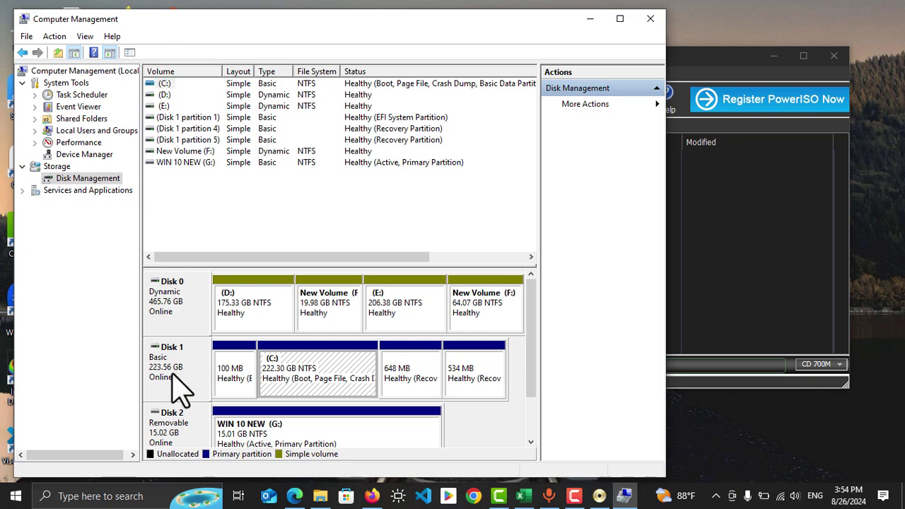
{"action": "left_click", "coordinate": [212, 344]}
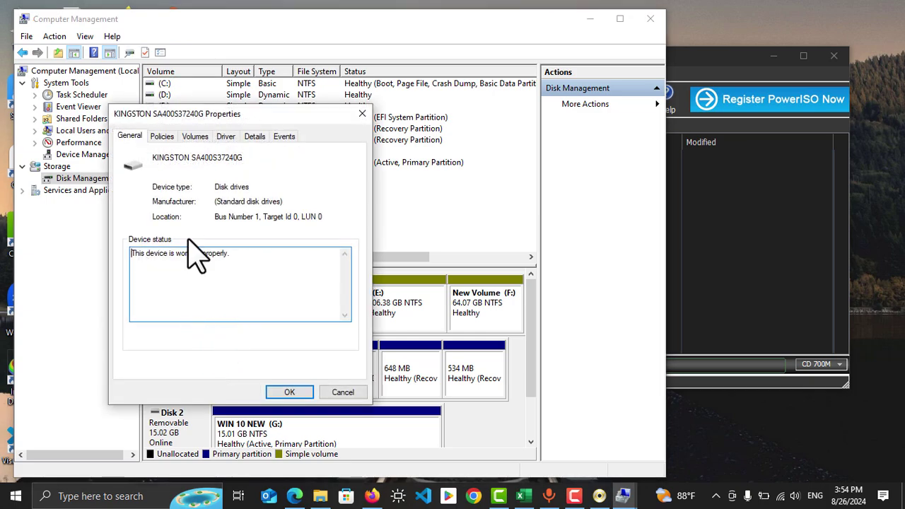
{"action": "left_click", "coordinate": [190, 135]}
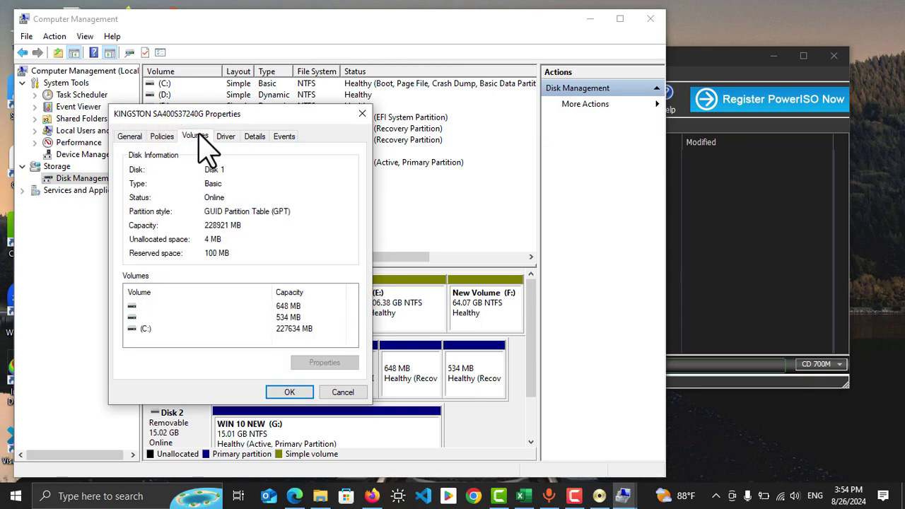
{"action": "left_click", "coordinate": [137, 211]}
{"action": "left_click", "coordinate": [211, 211]}
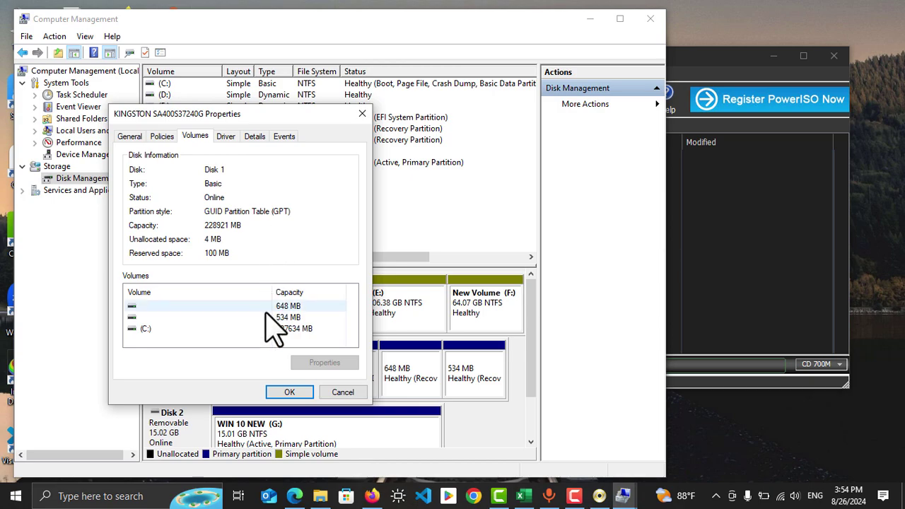
{"action": "left_click", "coordinate": [302, 391]}
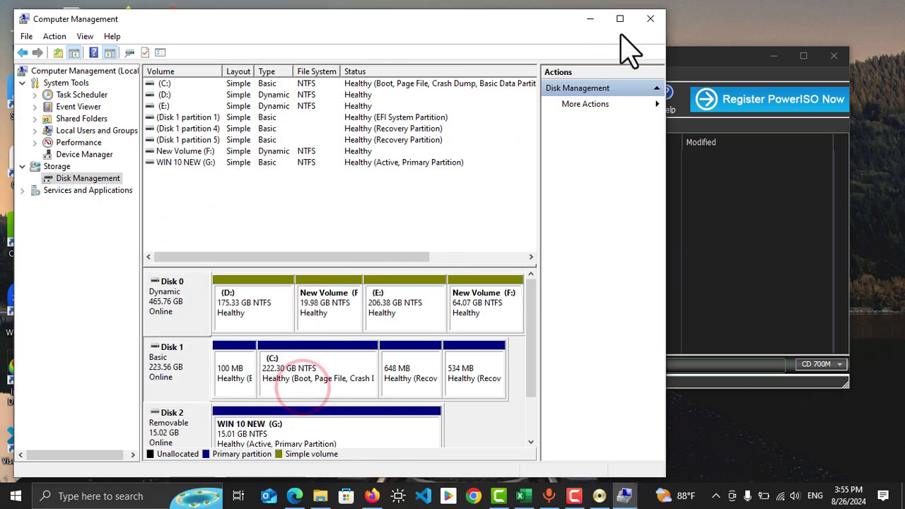
{"action": "left_click", "coordinate": [650, 18]}
Step: Set the boot mode to UEFI (GPT FAT32) and start creating the bootable USB drive, accepting that all its data is overwritten
{"action": "left_click", "coordinate": [513, 170]}
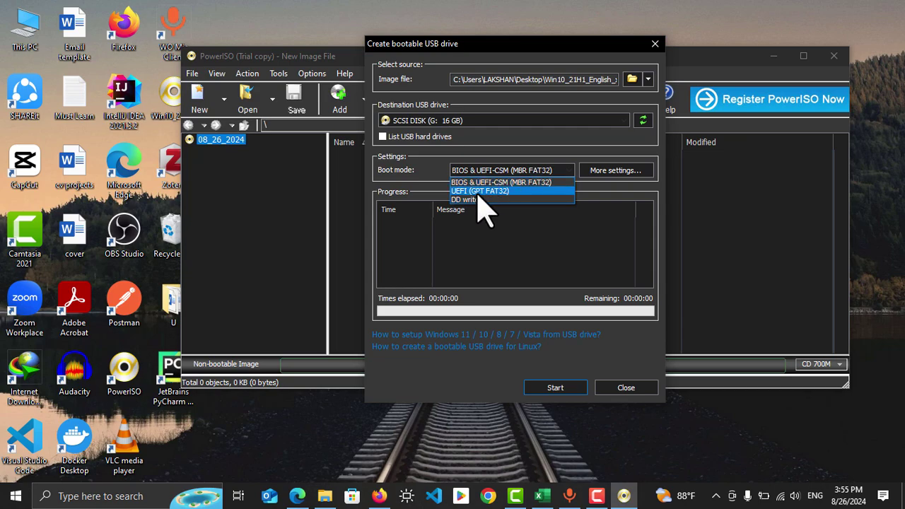
{"action": "left_click", "coordinate": [499, 191]}
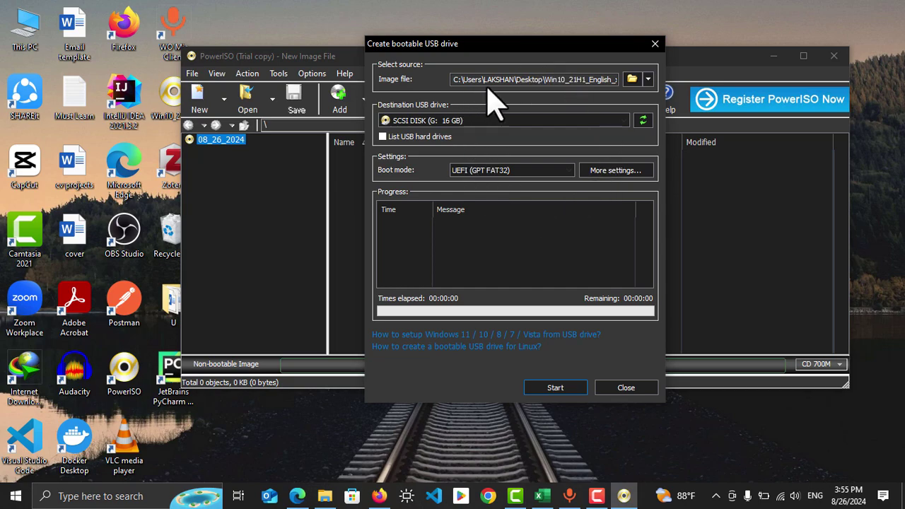
{"action": "left_click", "coordinate": [577, 384]}
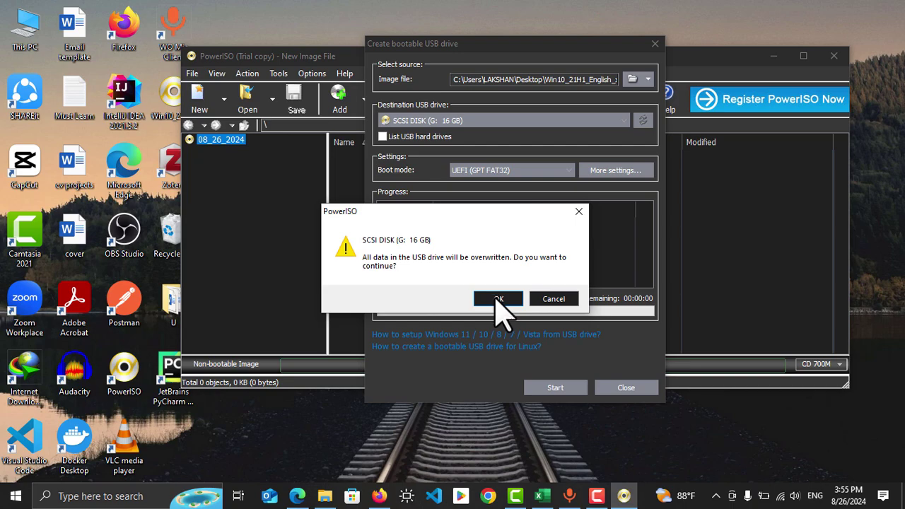
{"action": "left_click", "coordinate": [498, 299]}
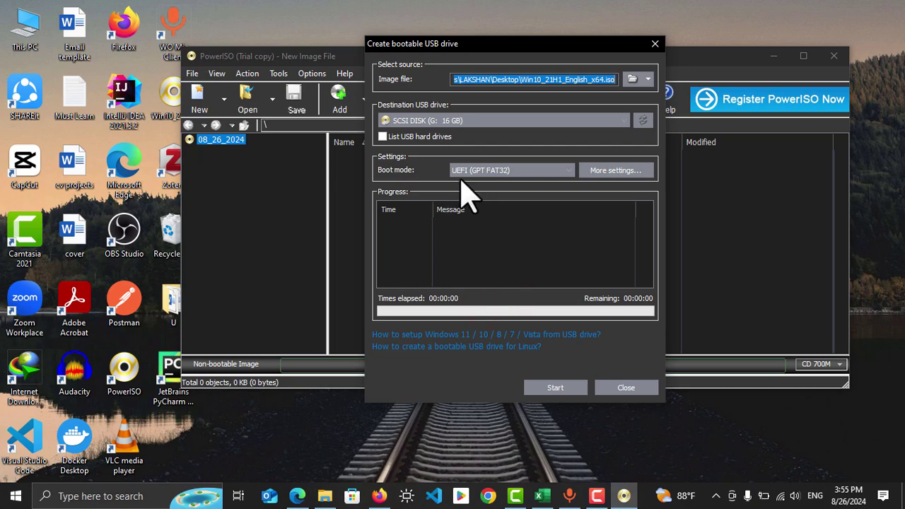